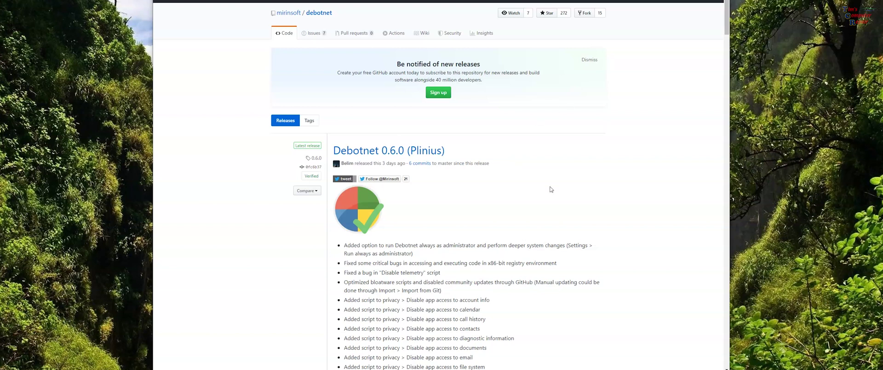
# Download the 1.42 MB debotnet.zip asset from the 0.6.0 release and show it in Downloads
pyautogui.scroll(-1, 551, 188)
pyautogui.scroll(-1, 637, 126)
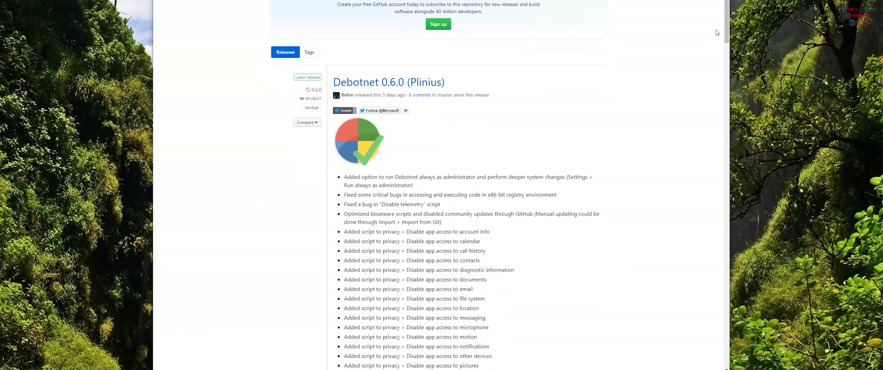
pyautogui.scroll(-2, 725, 16)
pyautogui.scroll(4, 721, 9)
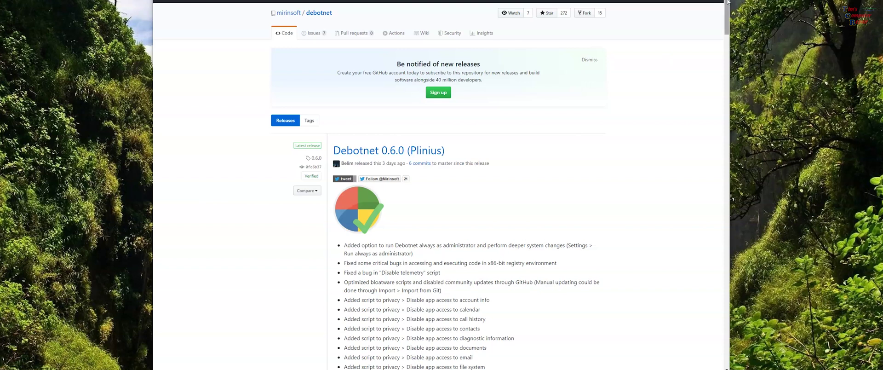
pyautogui.scroll(-8, 727, 2)
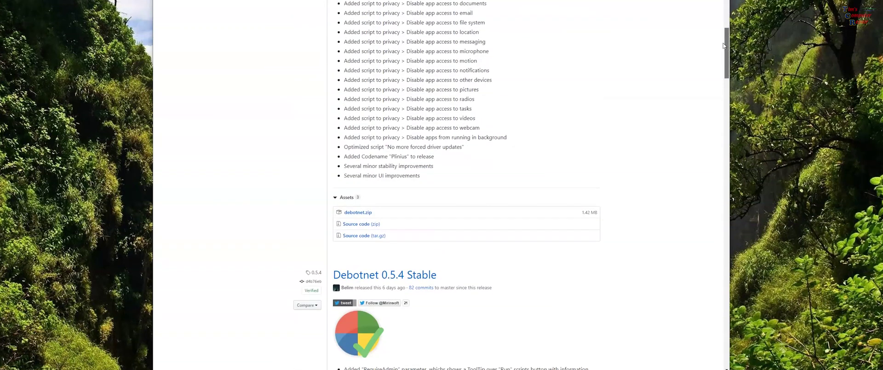
pyautogui.scroll(7, 723, 48)
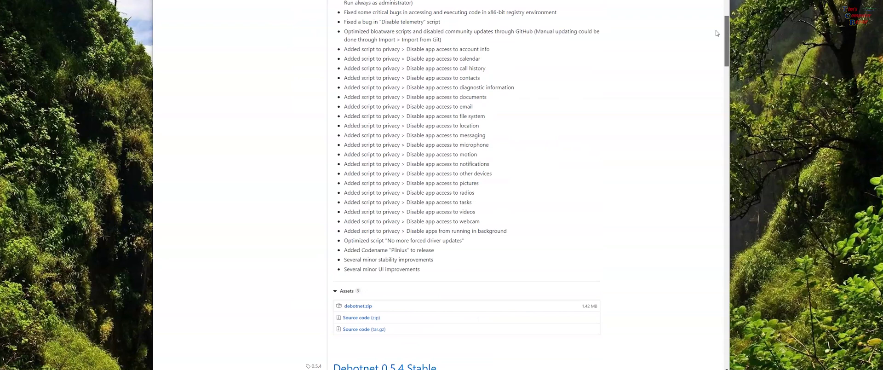
pyautogui.scroll(-5, 705, 27)
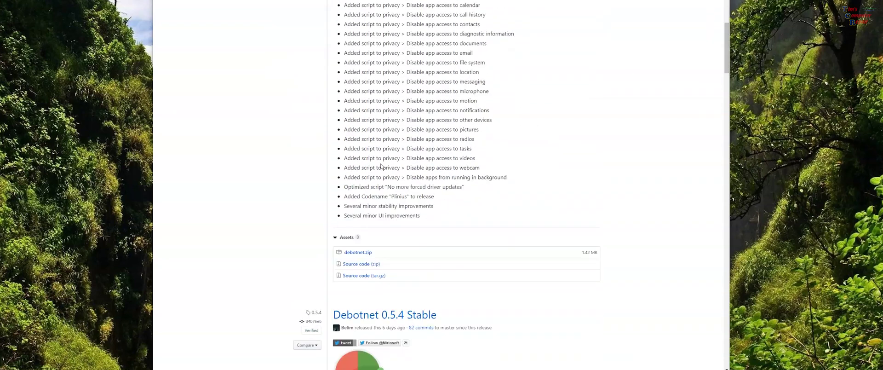
pyautogui.click(353, 254)
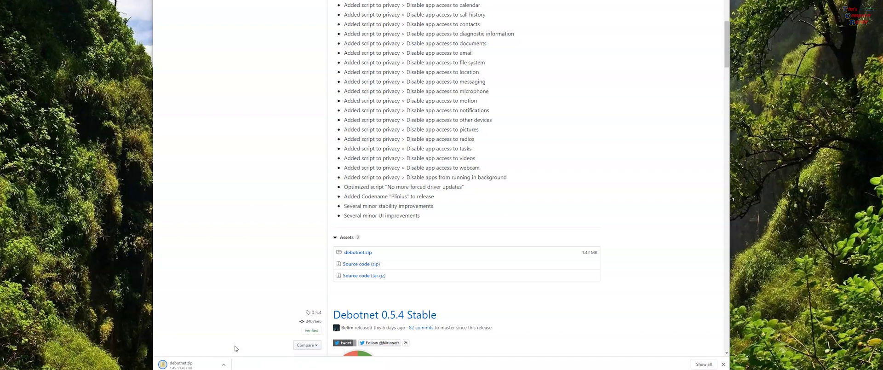
pyautogui.click(223, 366)
# Extract debotnet.zip into the suggested Downloads\debotnet folder
pyautogui.rightClick(325, 132)
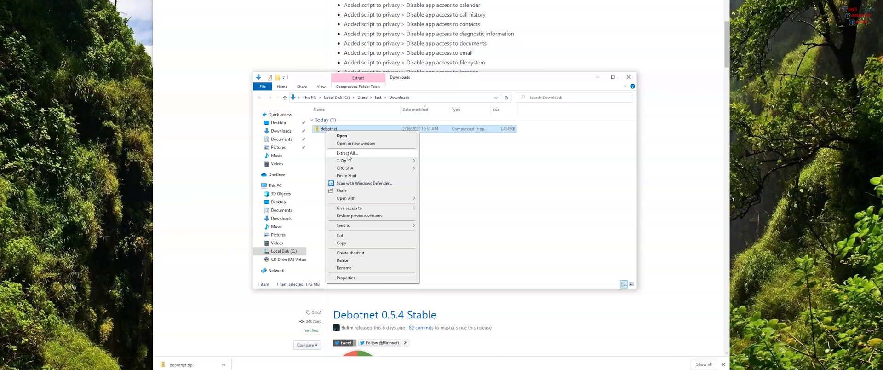
pyautogui.click(348, 153)
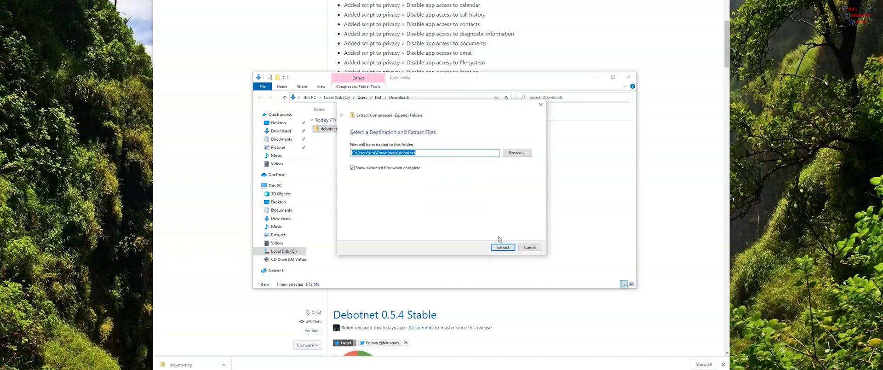
pyautogui.click(502, 247)
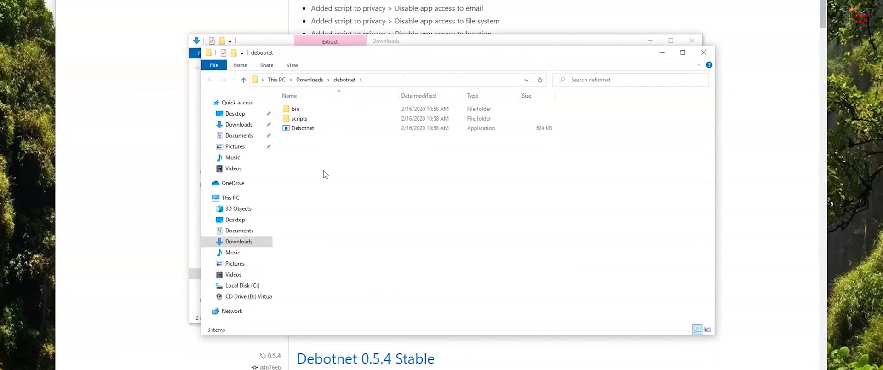
# Launch Debotnet.exe past the SmartScreen warning with Run anyway, then dismiss the privacy introduction
pyautogui.click(298, 128)
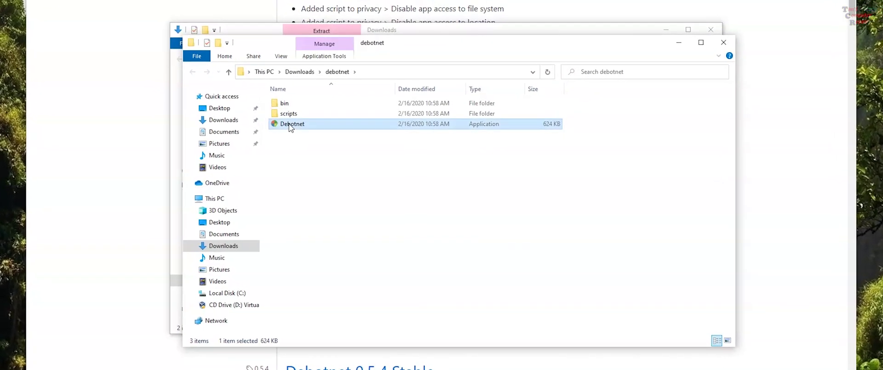
pyautogui.doubleClick(285, 124)
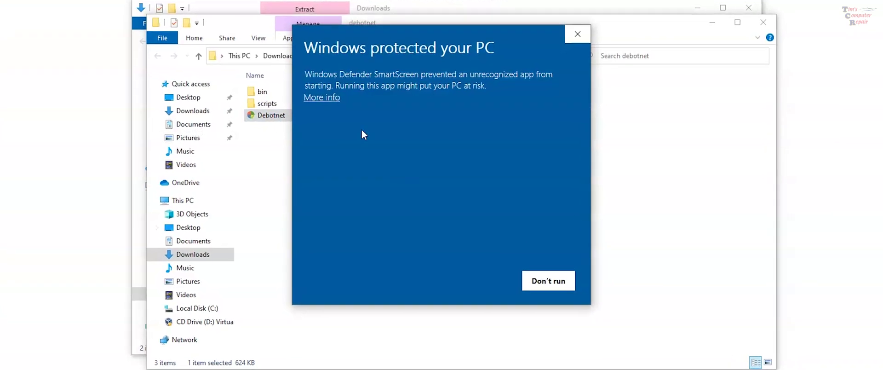
pyautogui.click(320, 96)
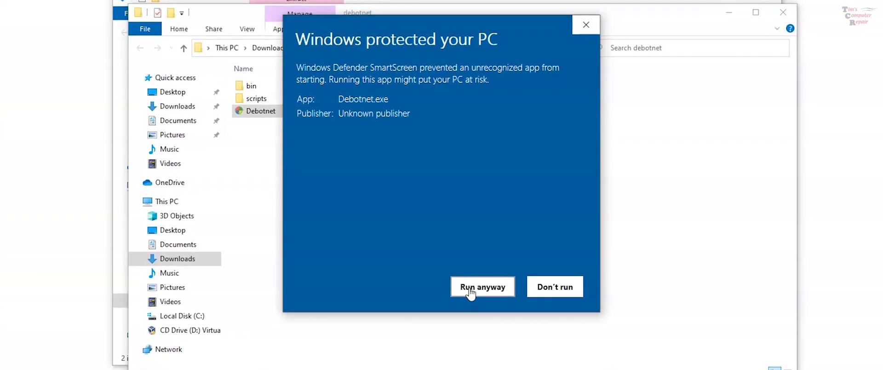
pyautogui.click(487, 282)
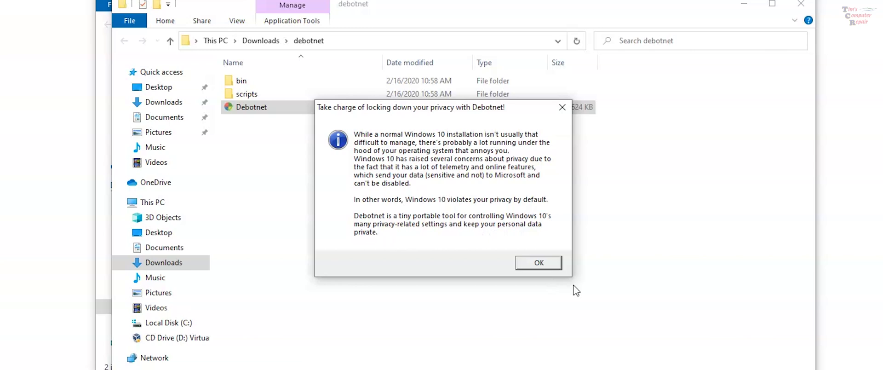
pyautogui.click(526, 263)
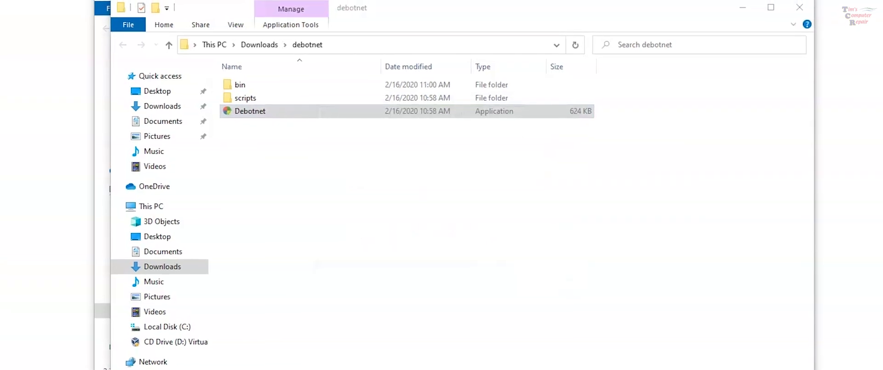
# Bring up the Debotnet main window and scroll the start category's 30 scripts
pyautogui.press('Return')
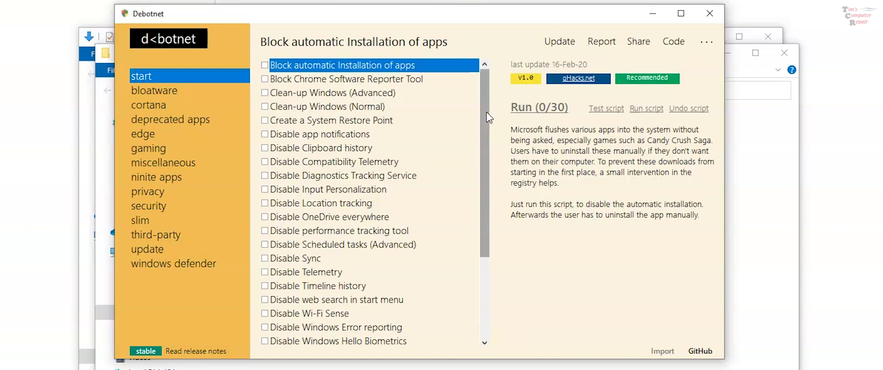
pyautogui.moveTo(488, 118); pyautogui.dragTo(488, 90)
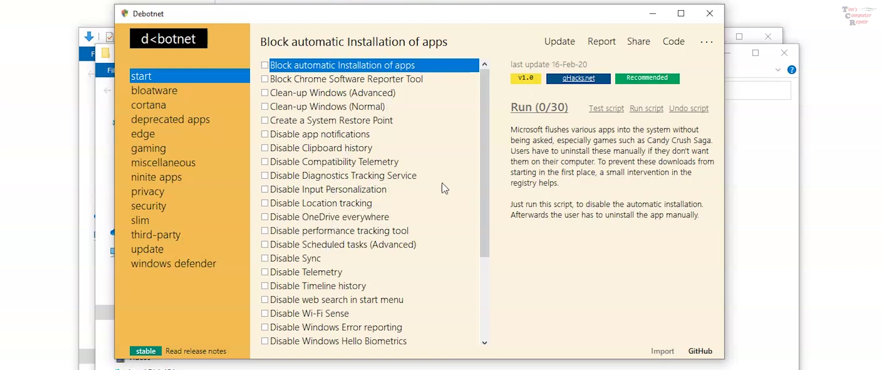
# Read the HEIP, Clean-up Windows (Normal), Diagnostics Tracking and Input Personalization scripts, then show cortana
pyautogui.moveTo(484, 148); pyautogui.dragTo(469, 212)
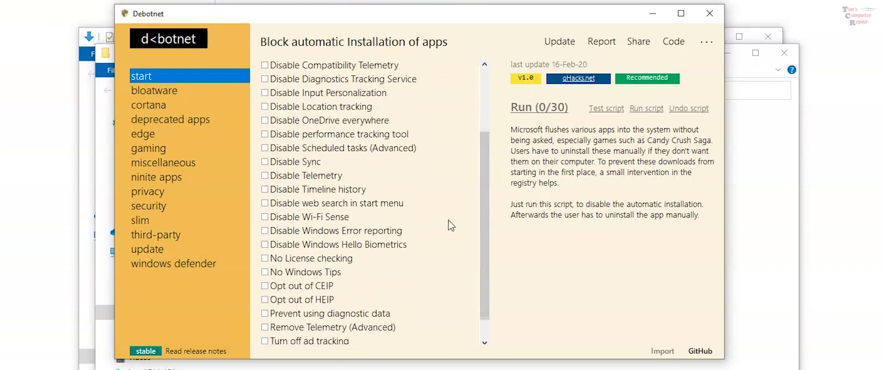
pyautogui.click(285, 301)
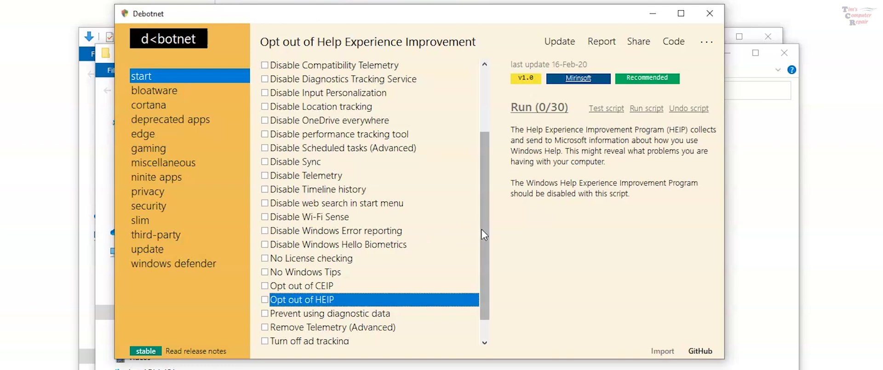
pyautogui.moveTo(481, 229); pyautogui.dragTo(483, 247)
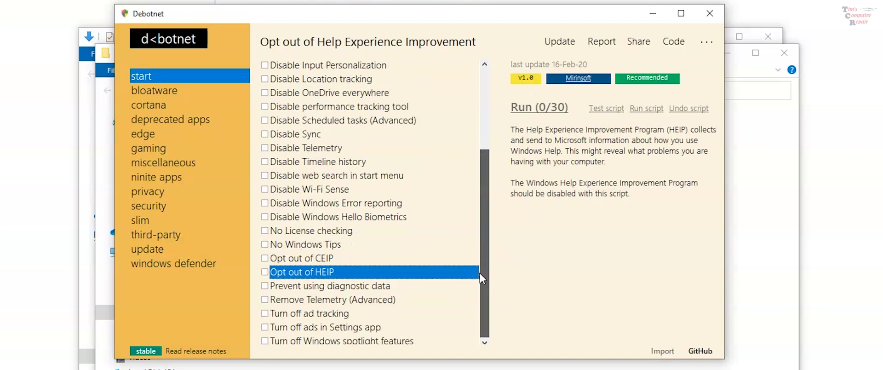
pyautogui.moveTo(479, 272); pyautogui.dragTo(475, 142)
pyautogui.click(350, 106)
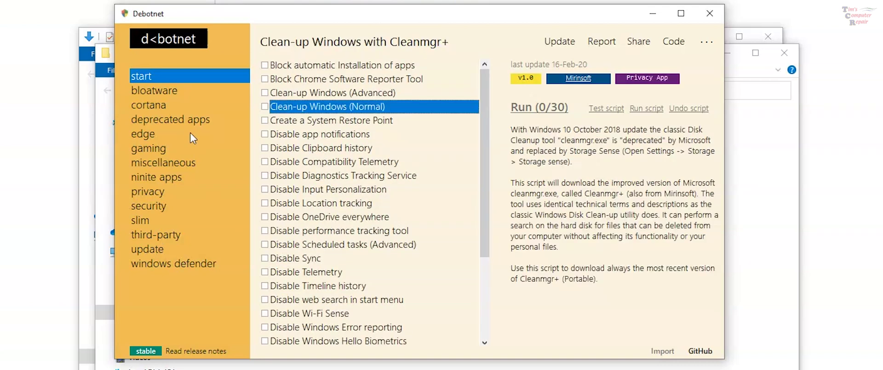
pyautogui.click(316, 180)
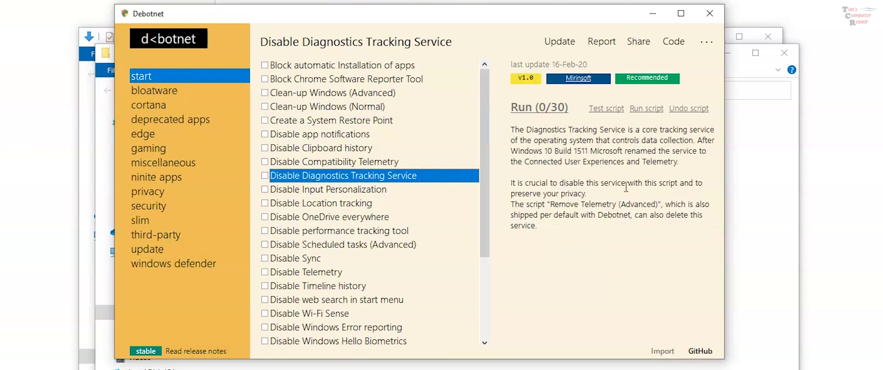
pyautogui.click(311, 190)
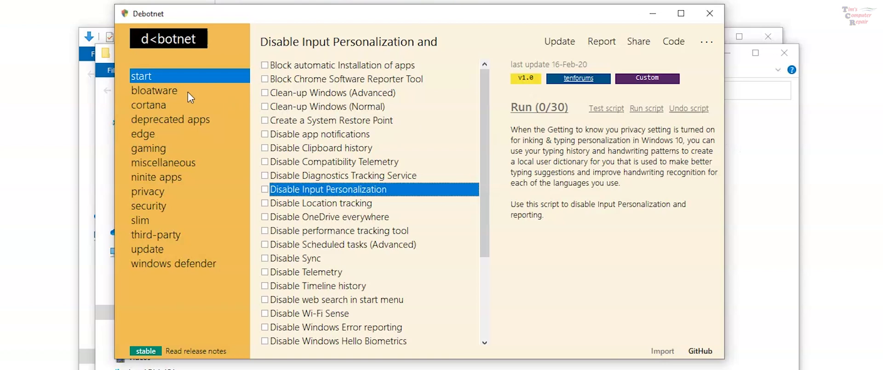
pyautogui.click(144, 108)
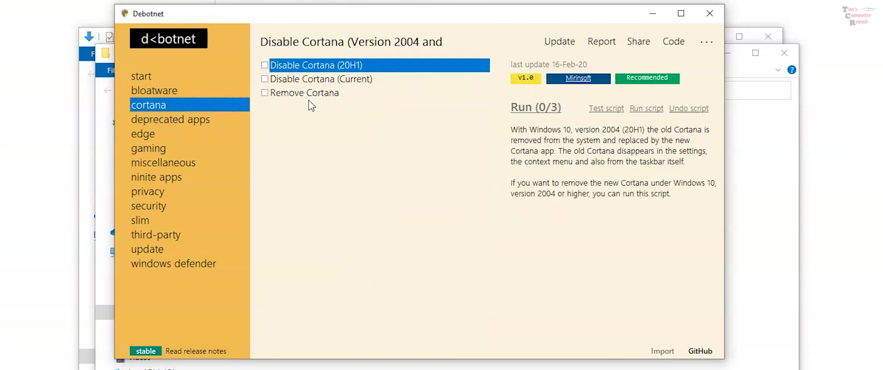
# View Disable Cortana (Current), browse the edge category, then switch to privacy
pyautogui.click(304, 81)
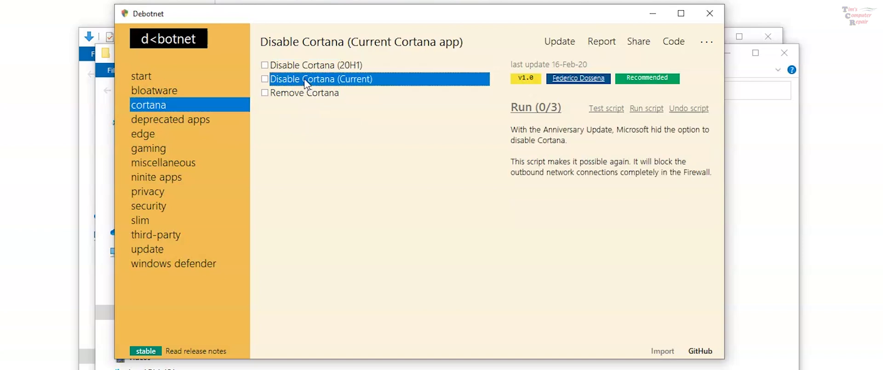
pyautogui.click(179, 133)
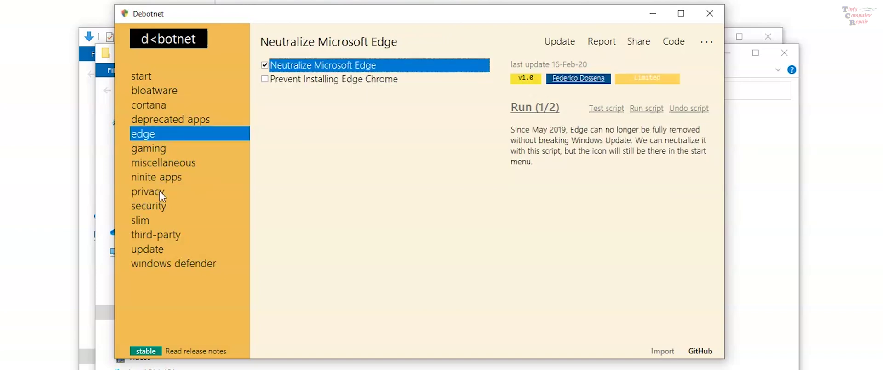
pyautogui.click(148, 193)
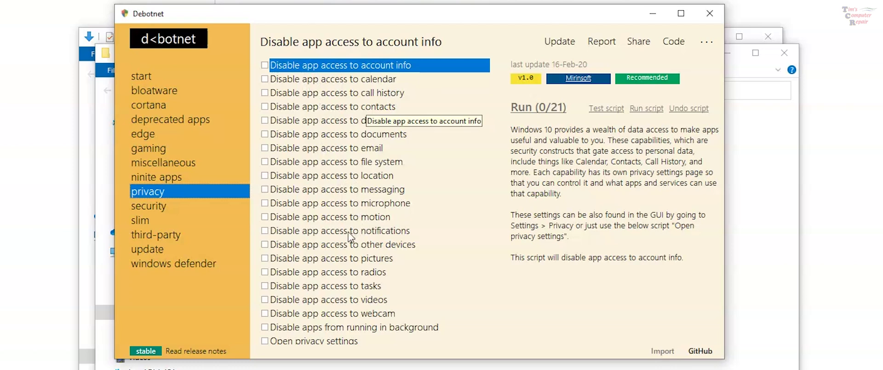
# Browse the pictures, diagnostic info and webcam access scripts, then highlight the file-system script's description
pyautogui.click(329, 260)
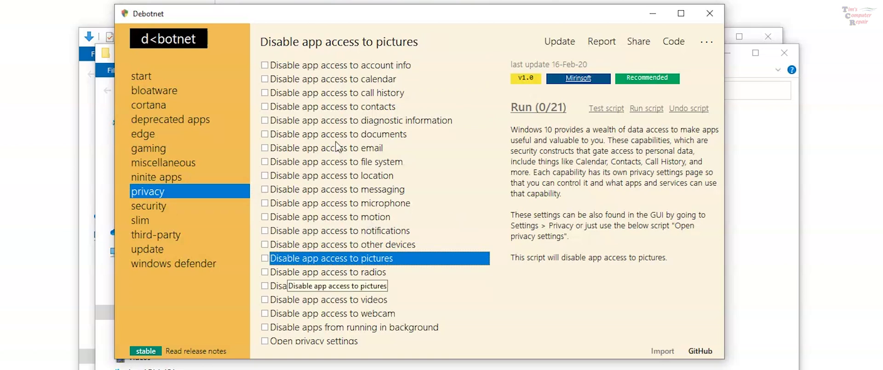
pyautogui.click(343, 125)
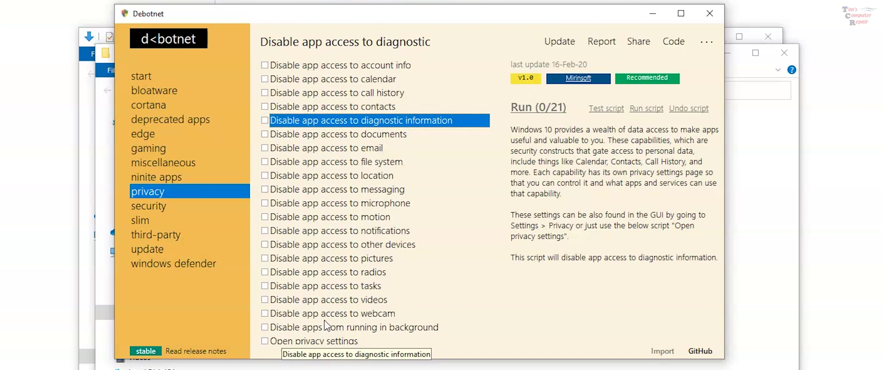
pyautogui.click(338, 314)
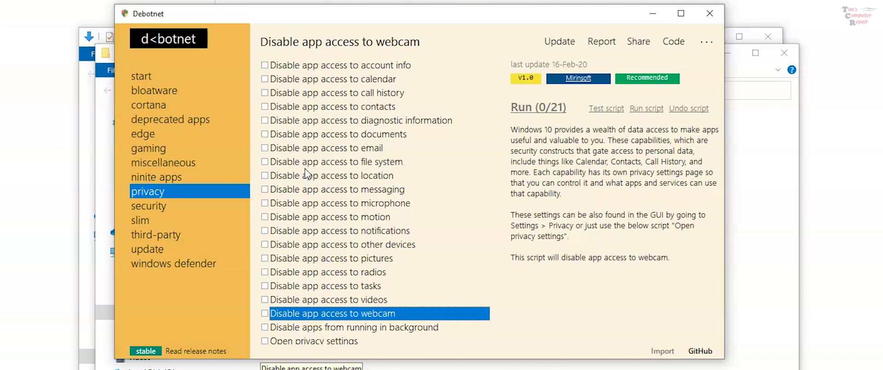
pyautogui.click(343, 163)
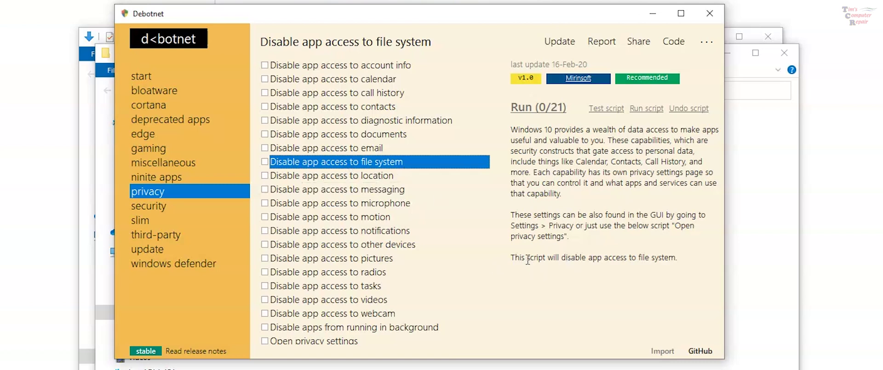
pyautogui.moveTo(513, 259); pyautogui.dragTo(689, 256)
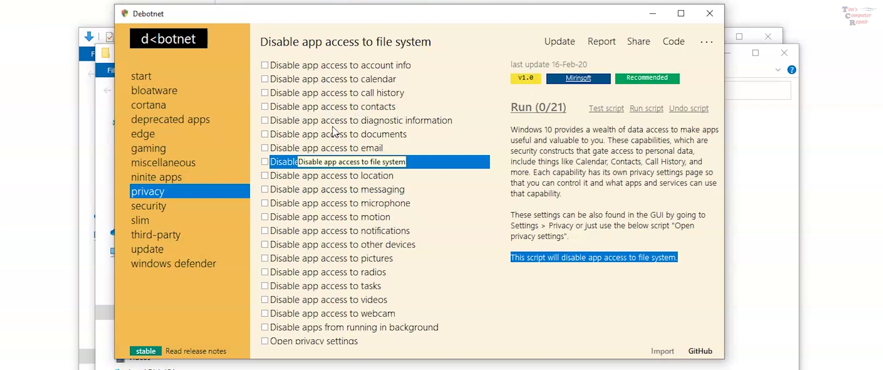
# Review the security category and four update scripts, then switch to the windows defender category
pyautogui.click(144, 208)
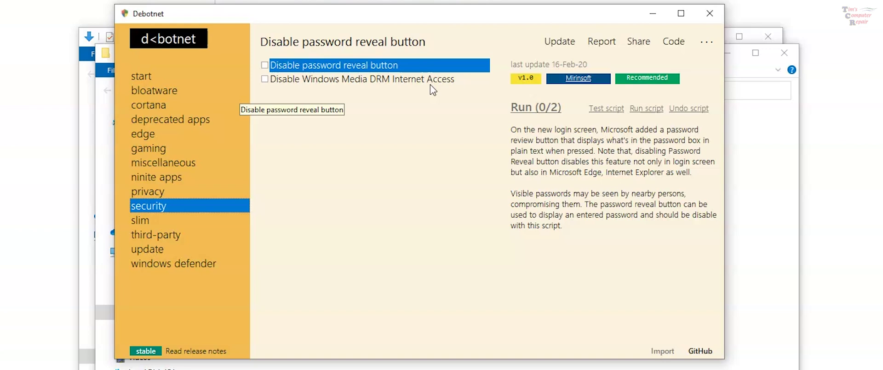
pyautogui.click(145, 248)
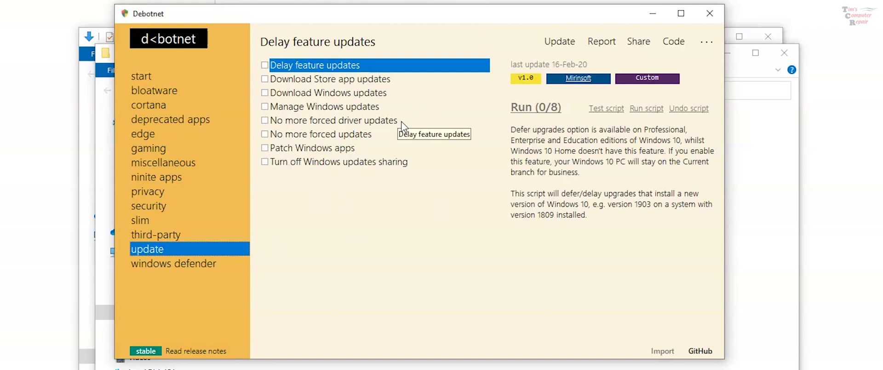
pyautogui.click(316, 121)
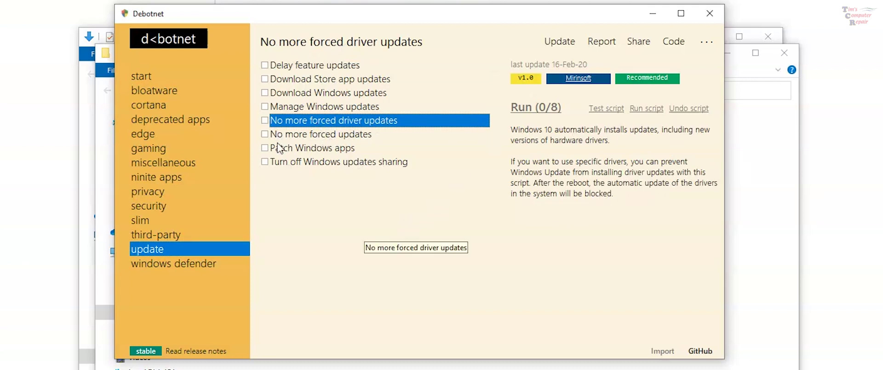
pyautogui.click(329, 134)
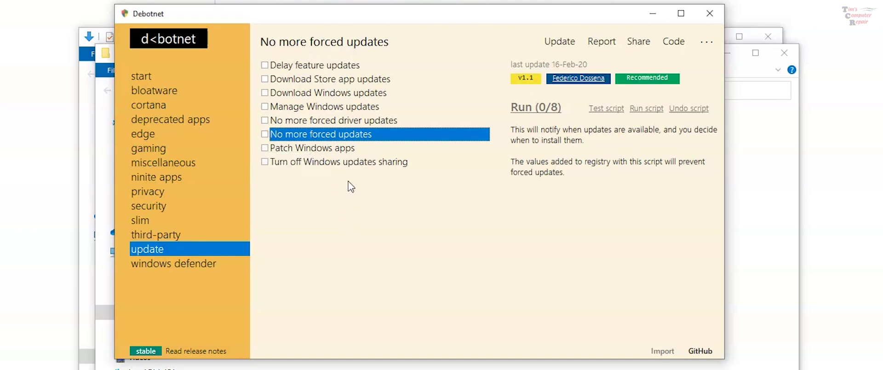
pyautogui.click(320, 77)
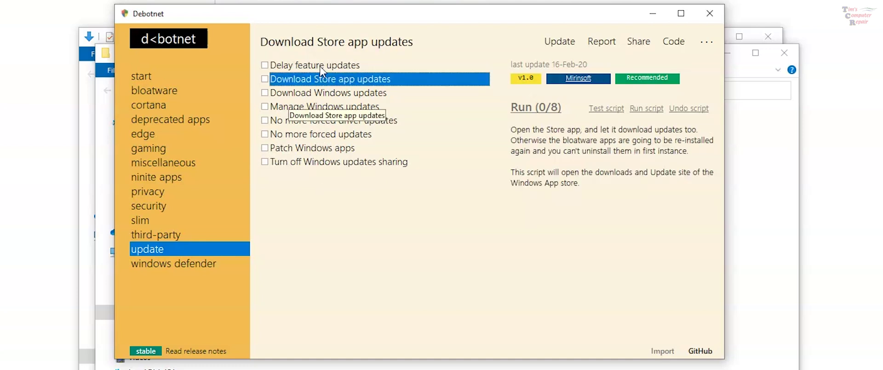
pyautogui.click(321, 66)
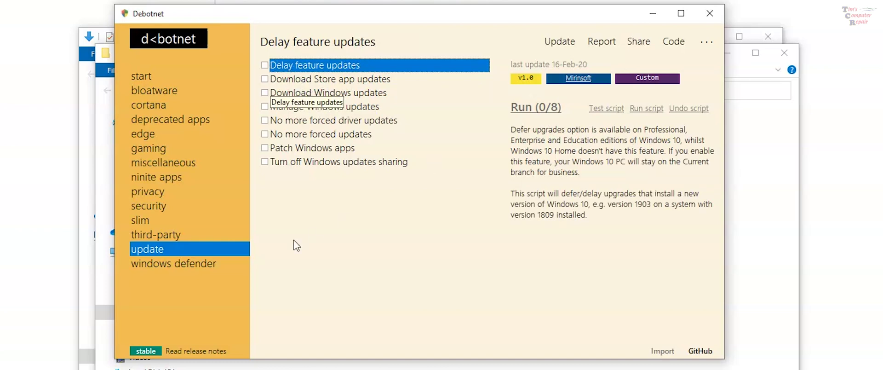
pyautogui.click(174, 265)
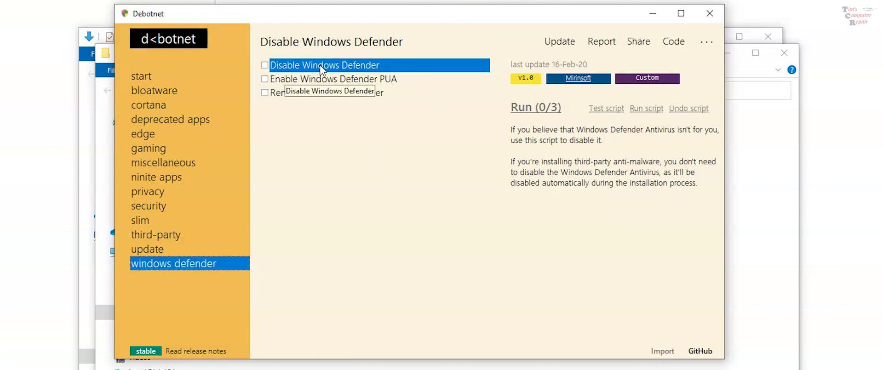
# Tick Disable Windows Defender and run it (Run 1/3), confirming with Yes
pyautogui.click(265, 65)
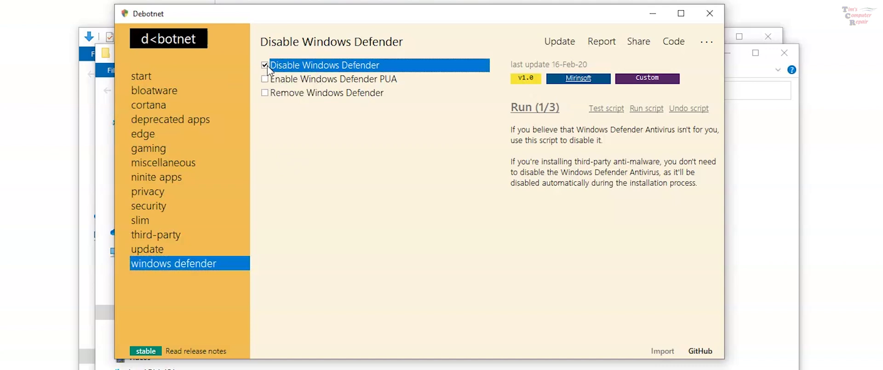
pyautogui.click(525, 108)
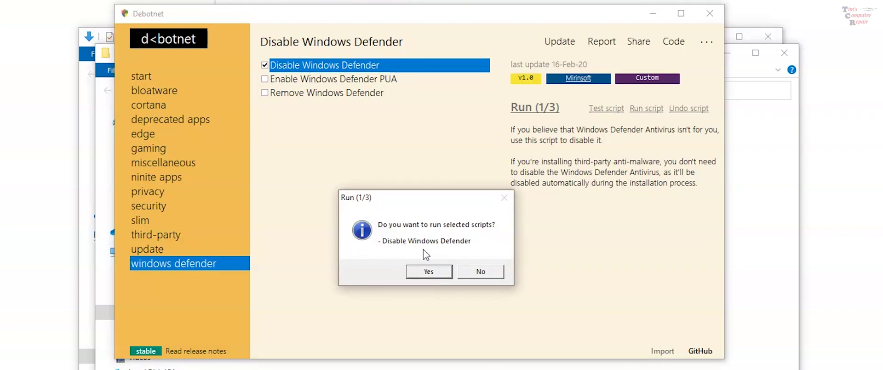
pyautogui.click(427, 270)
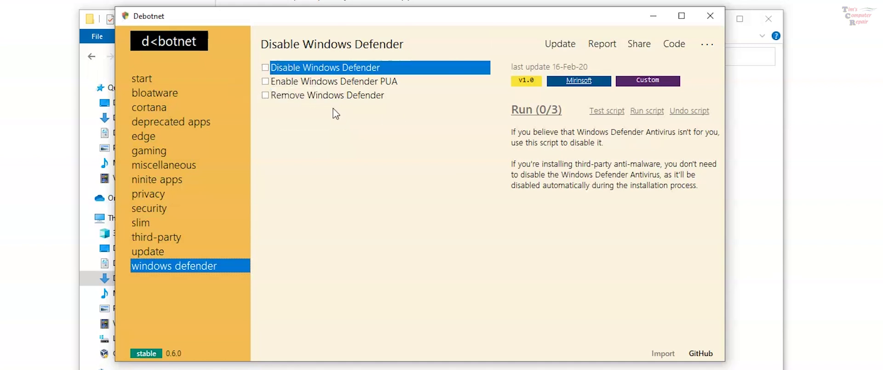
# Nudge the window, view Remove Windows Defender, then return to the start category
pyautogui.moveTo(384, 24); pyautogui.dragTo(388, 30)
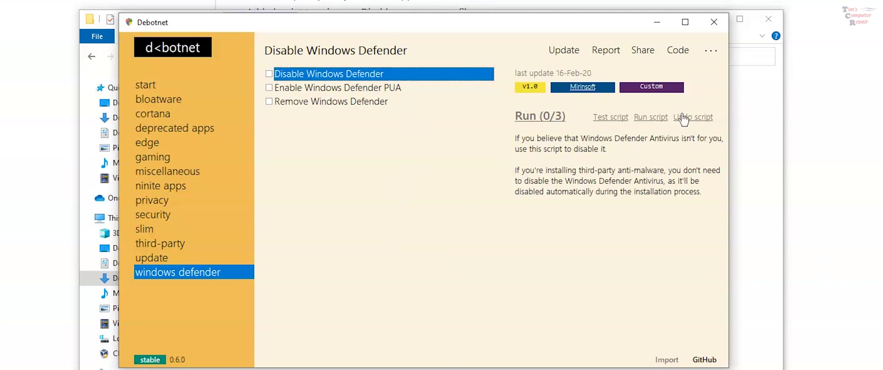
pyautogui.click(364, 102)
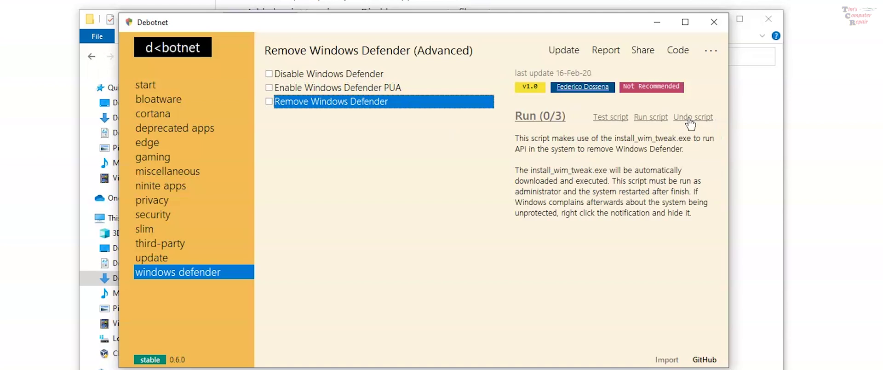
pyautogui.click(148, 83)
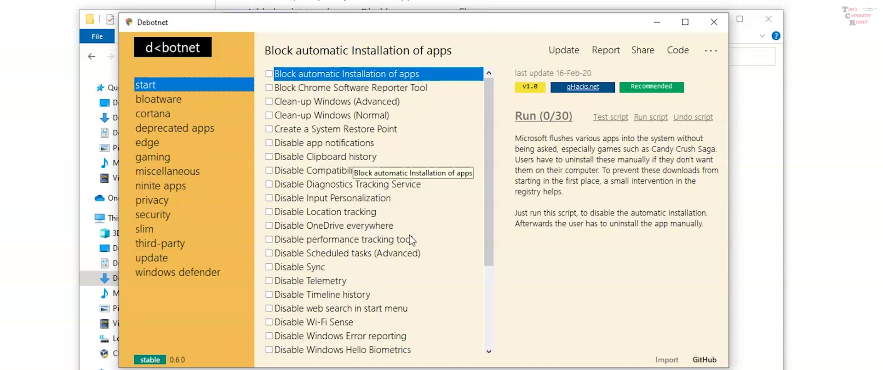
# Tick and then untick the Disable Telemetry script, leaving it unmarked
pyautogui.scroll(-1, 429, 286)
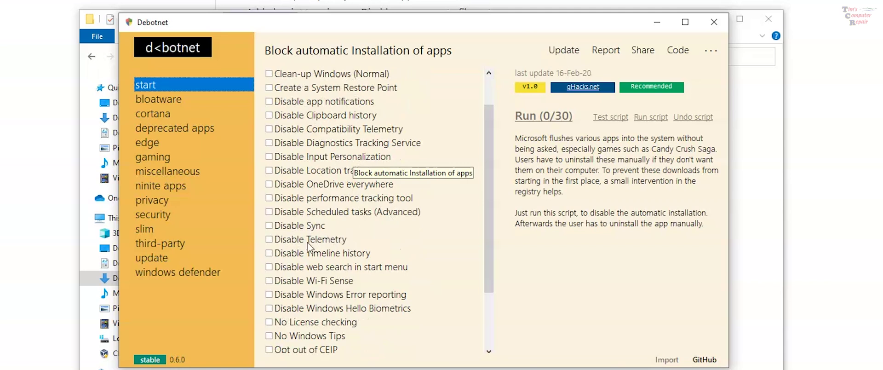
pyautogui.click(270, 240)
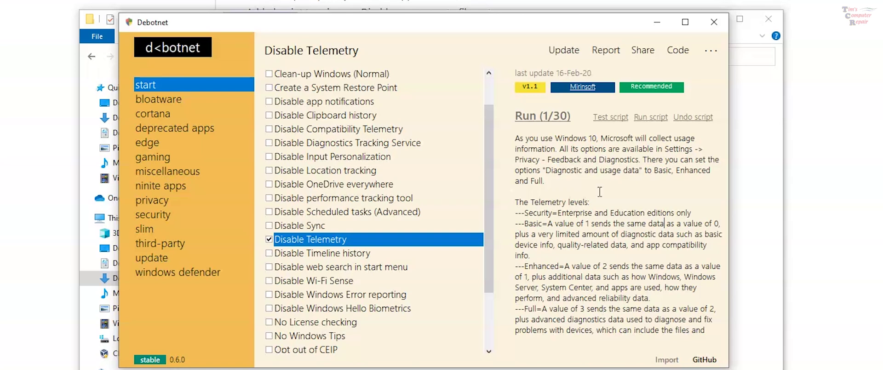
pyautogui.scroll(1, 315, 285)
pyautogui.click(314, 282)
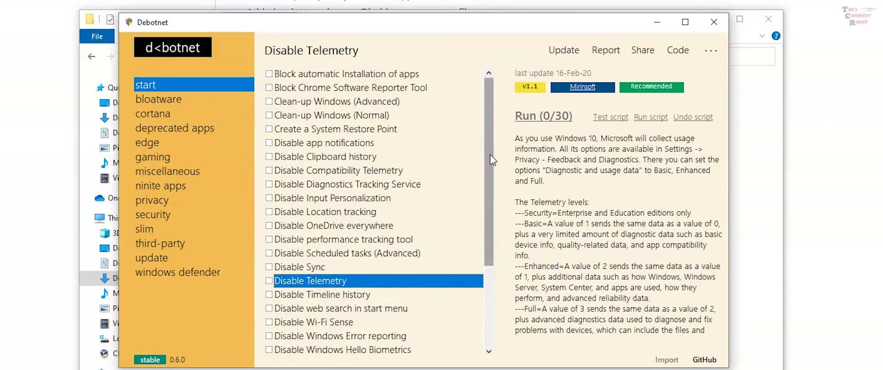
# Review the Windows Hello Biometrics, Windows spotlight and HEIP scripts, then show the bloatware category
pyautogui.click(404, 348)
pyautogui.scroll(-3, 405, 348)
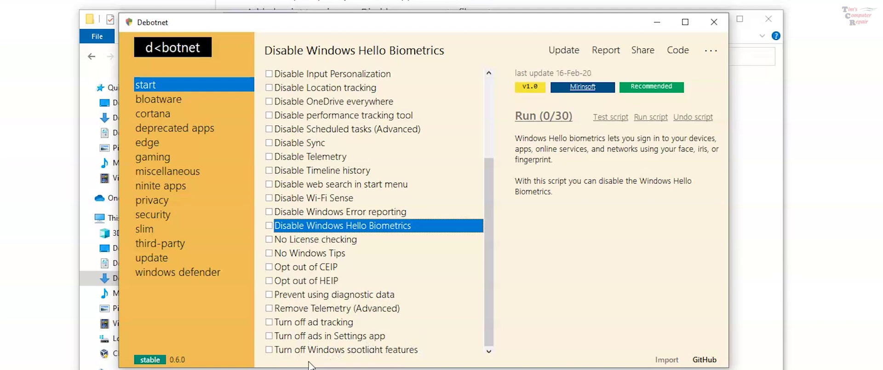
pyautogui.click(322, 350)
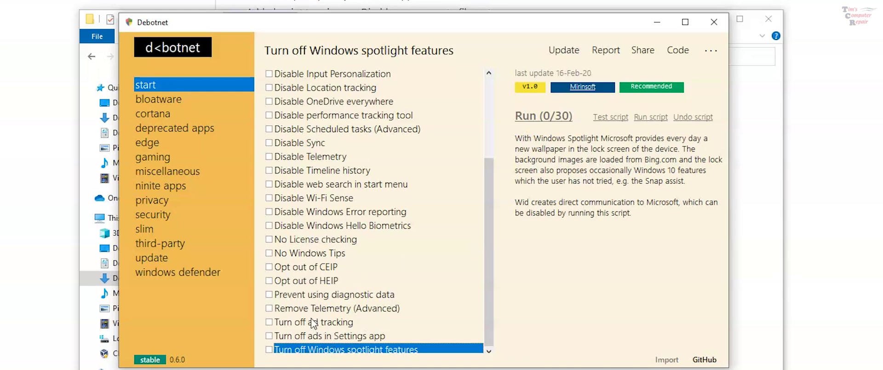
pyautogui.click(324, 282)
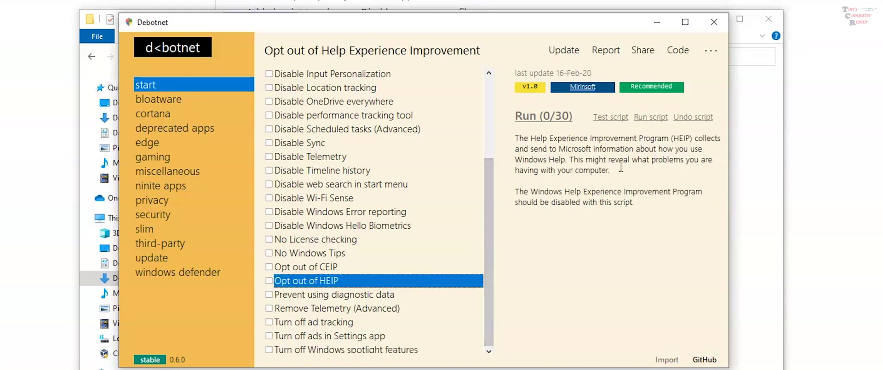
pyautogui.click(156, 100)
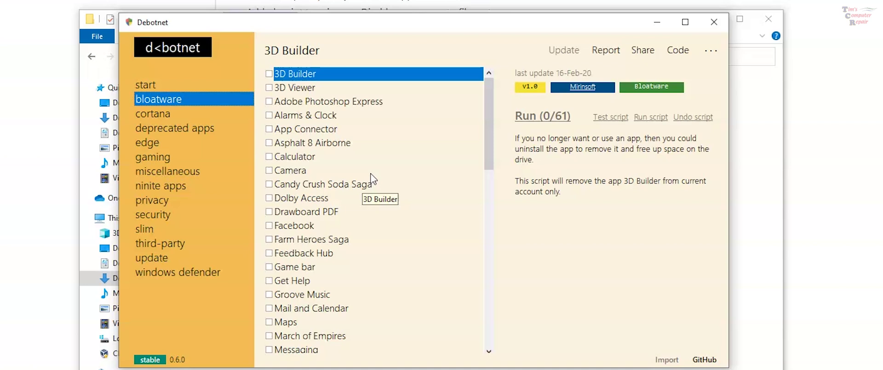
# Review the Microsoft Wi-Fi, Messaging, Maps, Mail and Calendar, Facebook and Candy Crush removal scripts
pyautogui.scroll(-3, 378, 262)
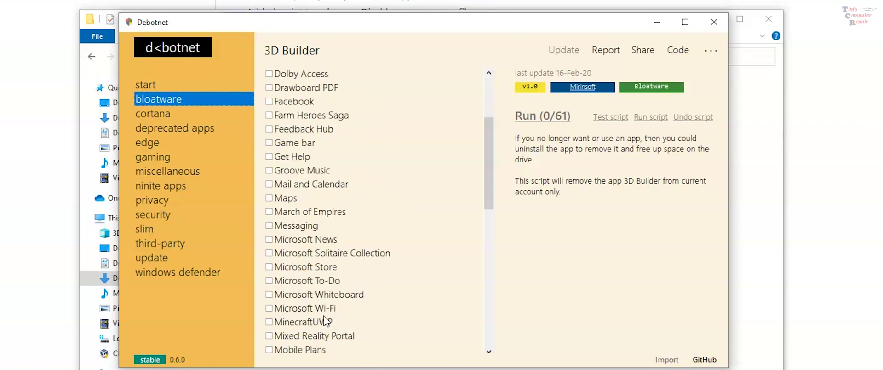
pyautogui.click(310, 308)
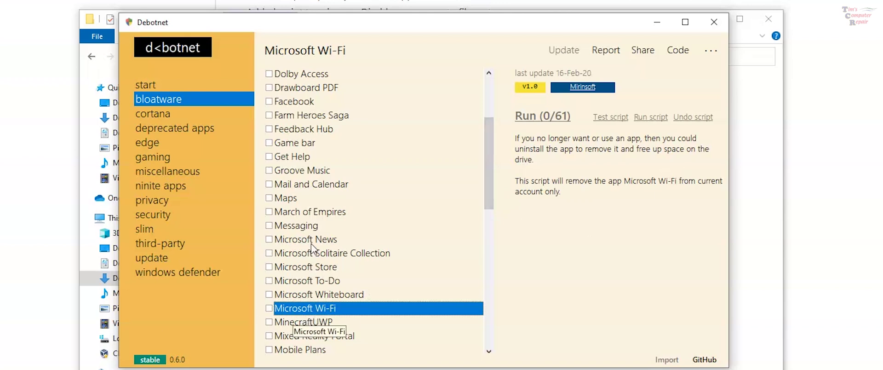
pyautogui.click(307, 228)
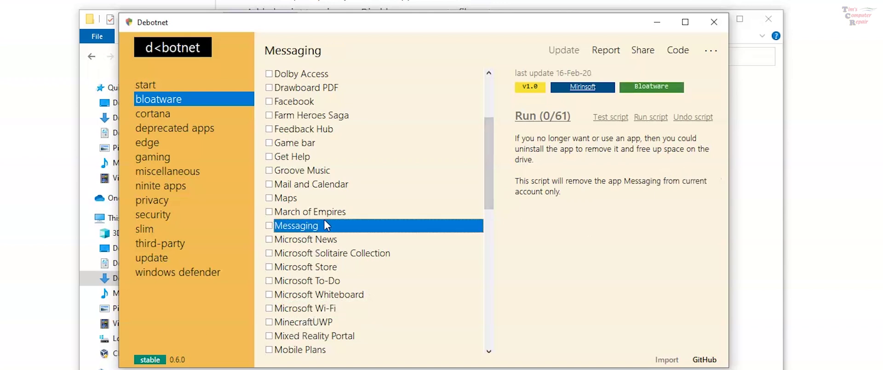
pyautogui.click(289, 202)
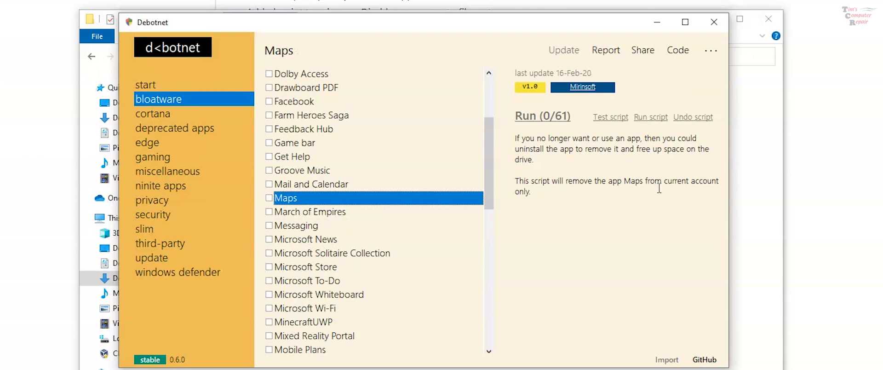
pyautogui.click(308, 185)
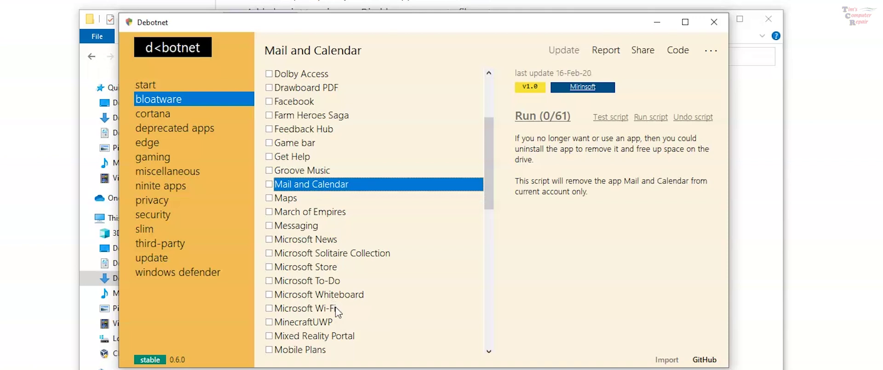
pyautogui.scroll(1, 337, 310)
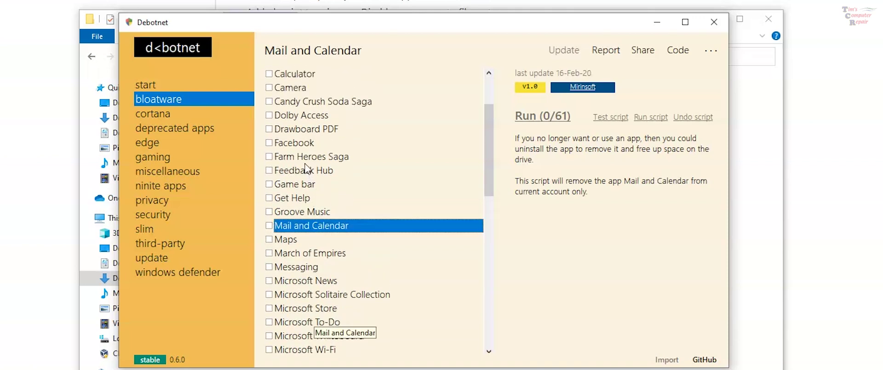
pyautogui.click(307, 144)
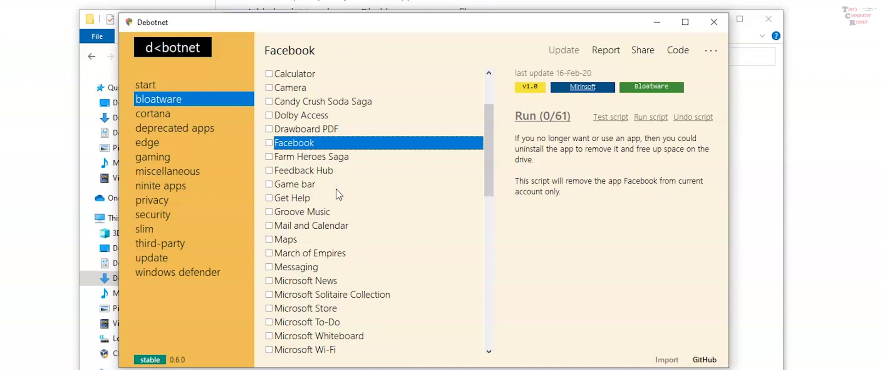
pyautogui.scroll(1, 334, 245)
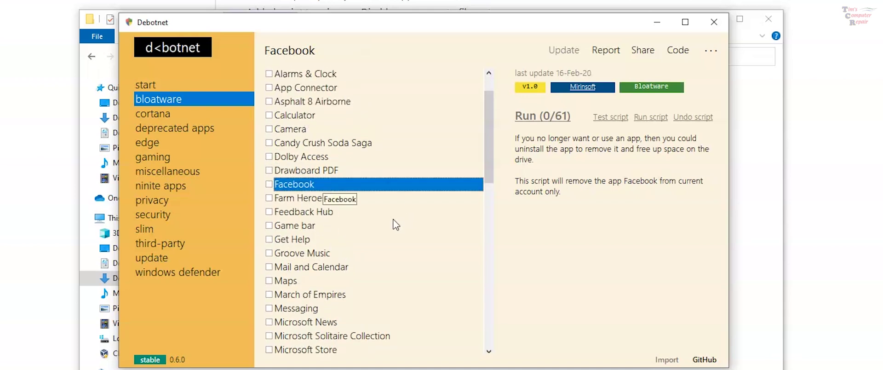
pyautogui.click(316, 146)
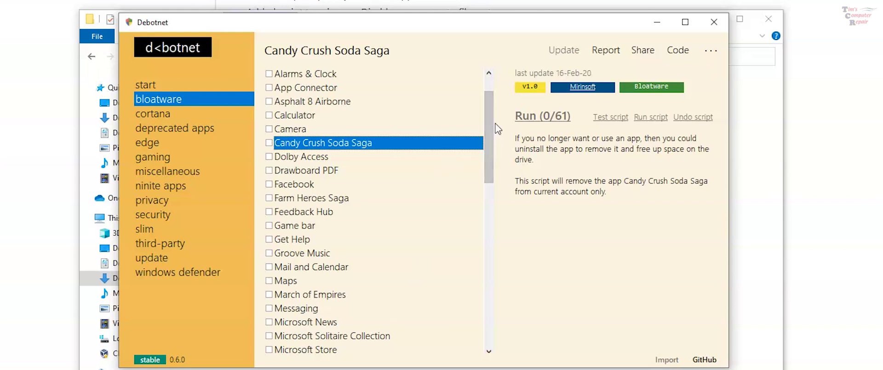
# Tick Microsoft News for removal, then view the Solitaire and Mixed Reality Portal scripts
pyautogui.scroll(1, 498, 120)
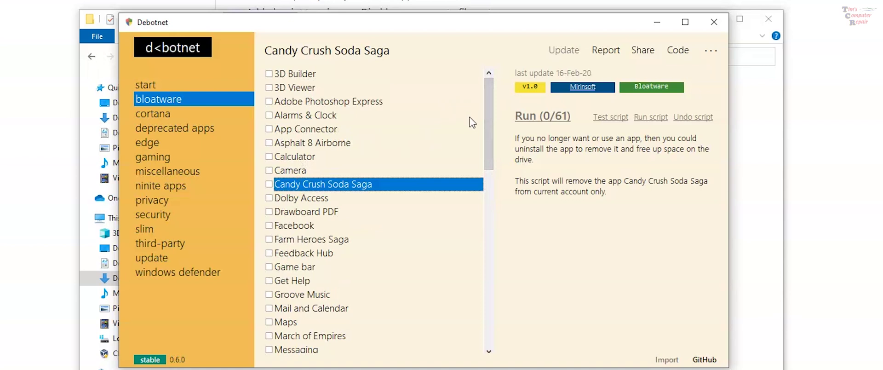
pyautogui.moveTo(492, 127); pyautogui.dragTo(495, 189)
pyautogui.click(451, 170)
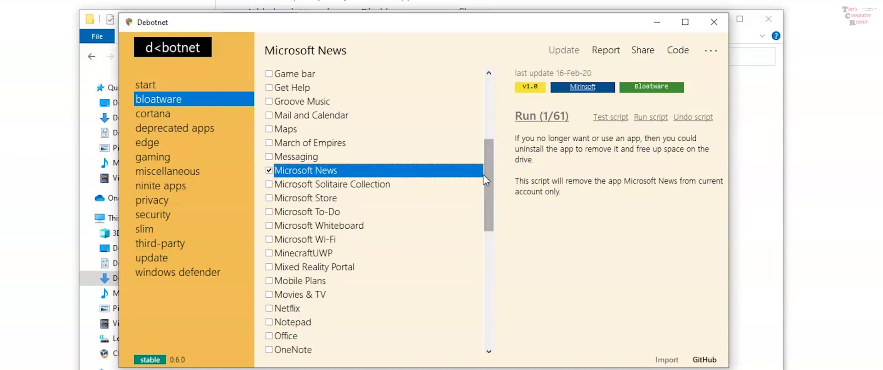
pyautogui.click(444, 184)
pyautogui.click(326, 268)
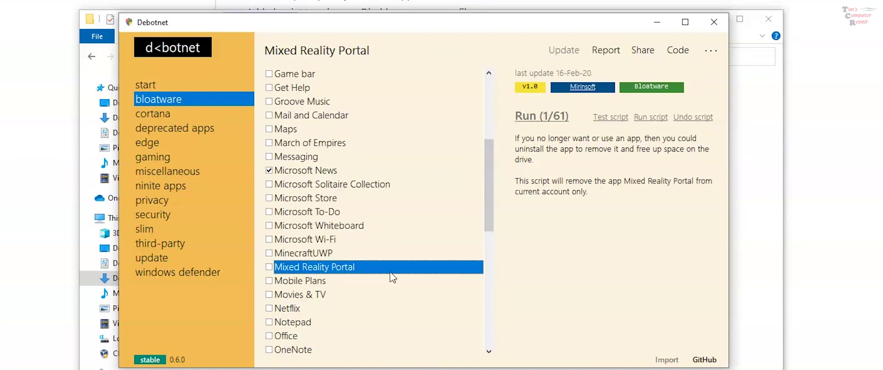
pyautogui.moveTo(487, 211); pyautogui.dragTo(493, 338)
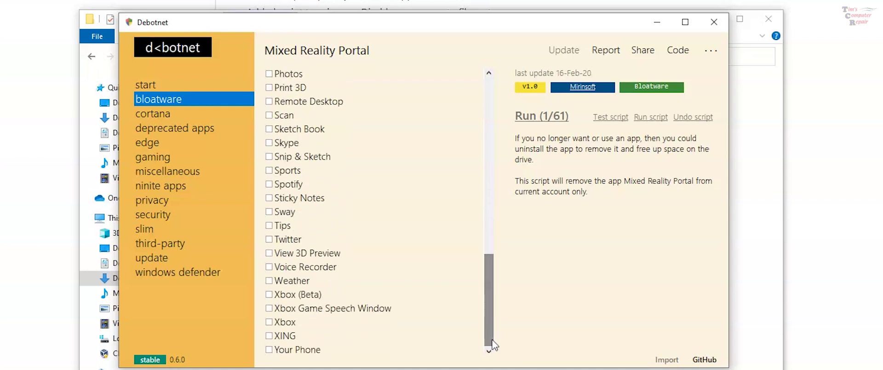
# Look through the Cortana, deprecated apps and Edge scripts, including Prevent Installing Edge Chrome
pyautogui.click(142, 114)
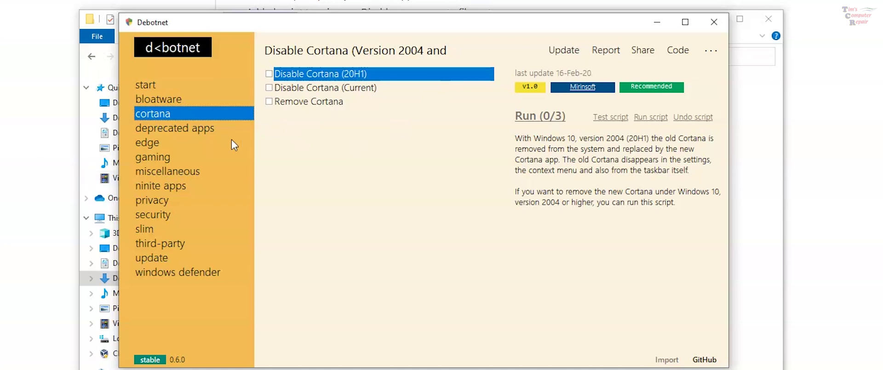
pyautogui.click(167, 130)
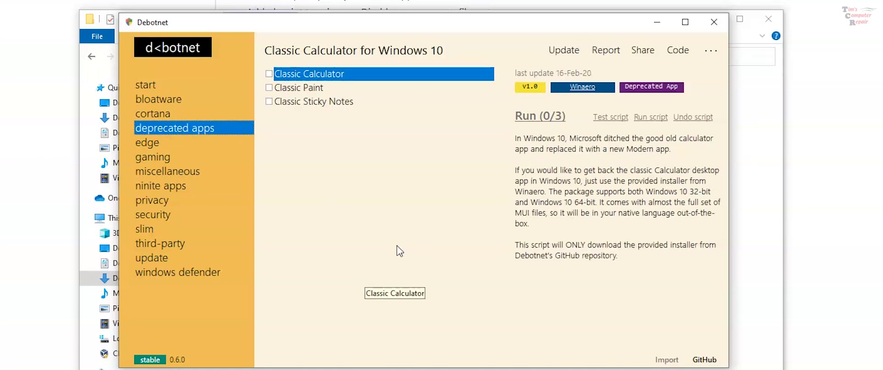
pyautogui.click(139, 145)
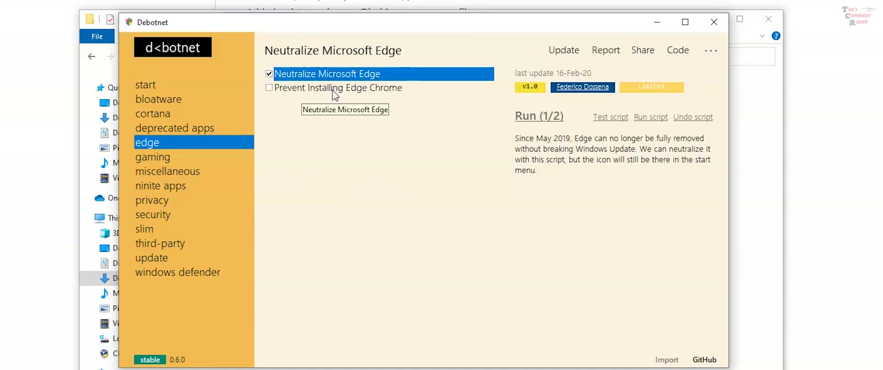
pyautogui.click(334, 87)
pyautogui.click(282, 76)
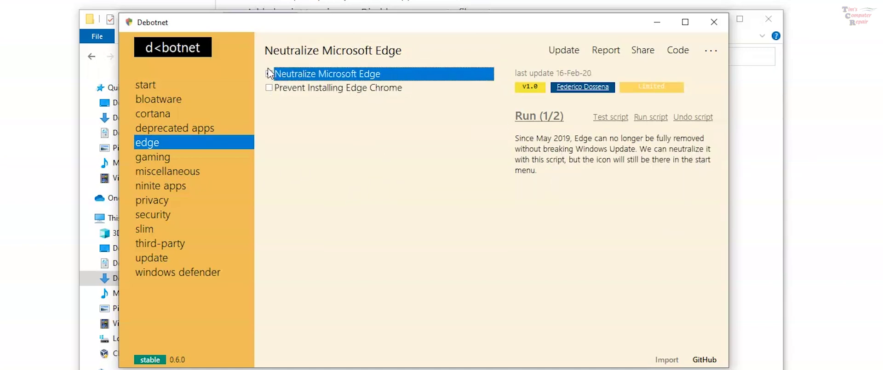
# Scroll through the ninite apps installer list
pyautogui.click(171, 186)
pyautogui.scroll(-7, 370, 282)
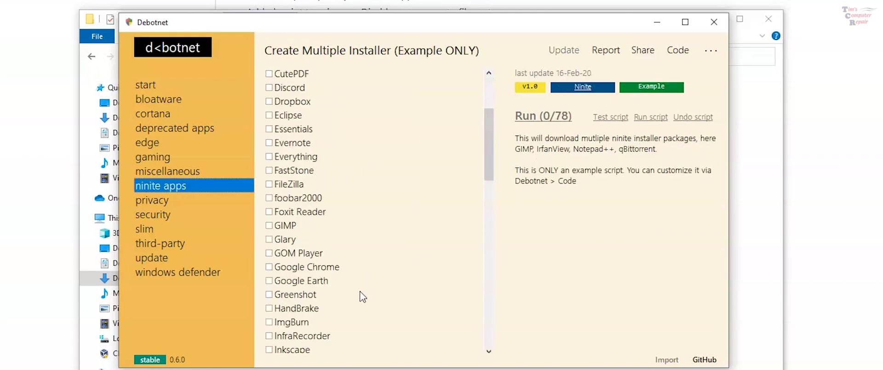
pyautogui.scroll(-6, 358, 303)
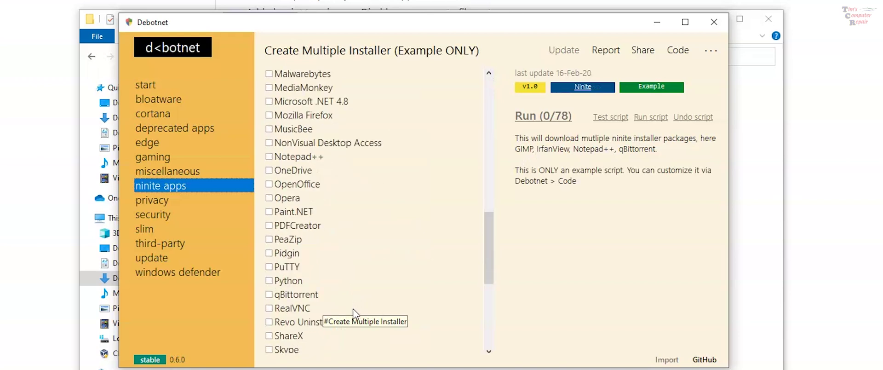
pyautogui.scroll(-4, 301, 269)
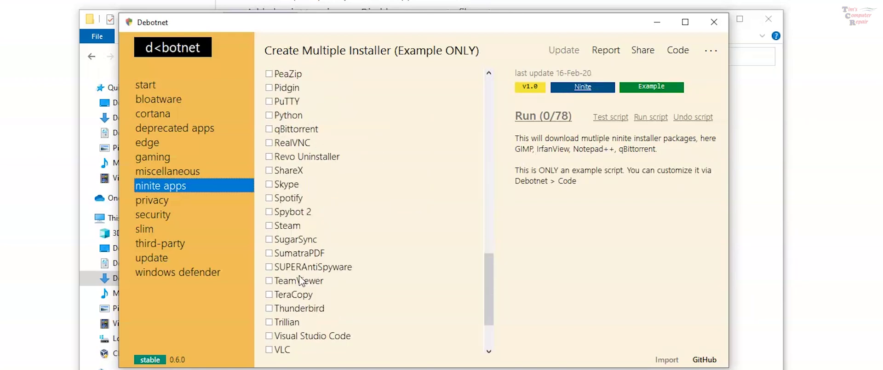
pyautogui.scroll(1, 285, 285)
pyautogui.scroll(2, 284, 288)
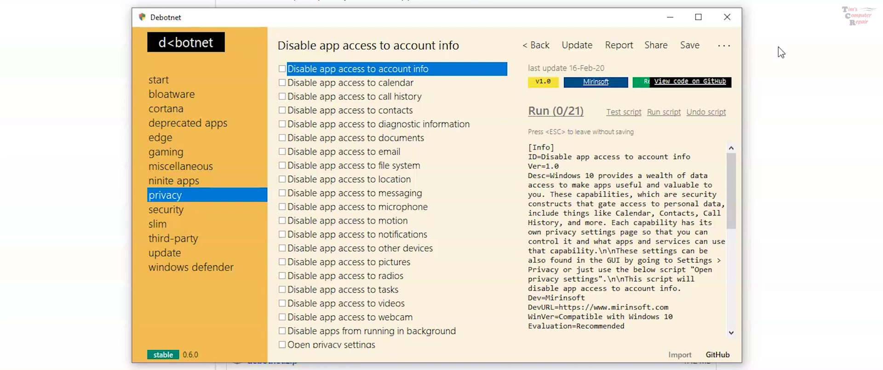
# Preview the Centaur, Modern, Plinius and Norton Commander themes, then apply Visual Studio Dark
pyautogui.click(725, 47)
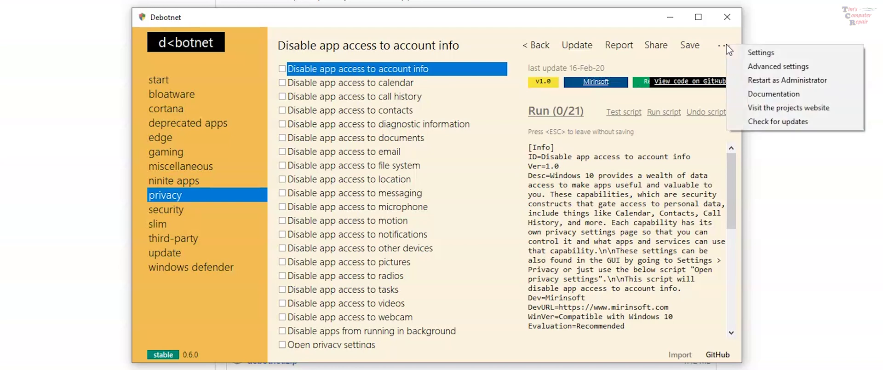
pyautogui.click(767, 55)
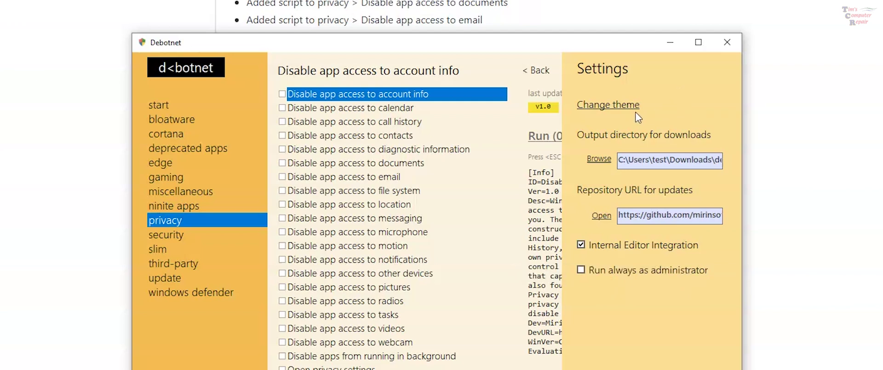
pyautogui.click(600, 106)
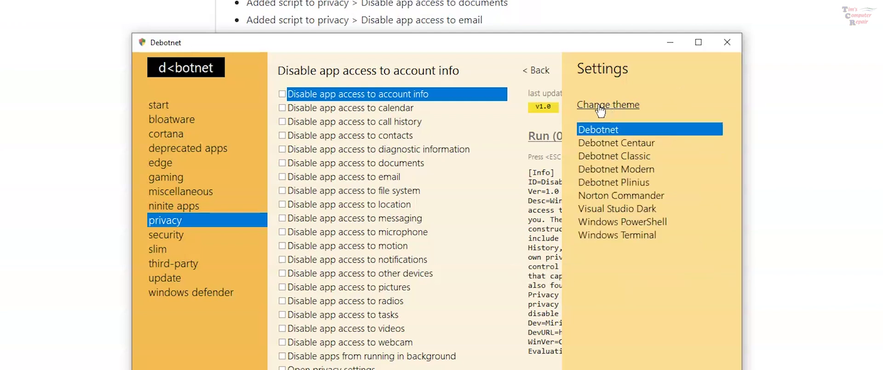
pyautogui.click(645, 144)
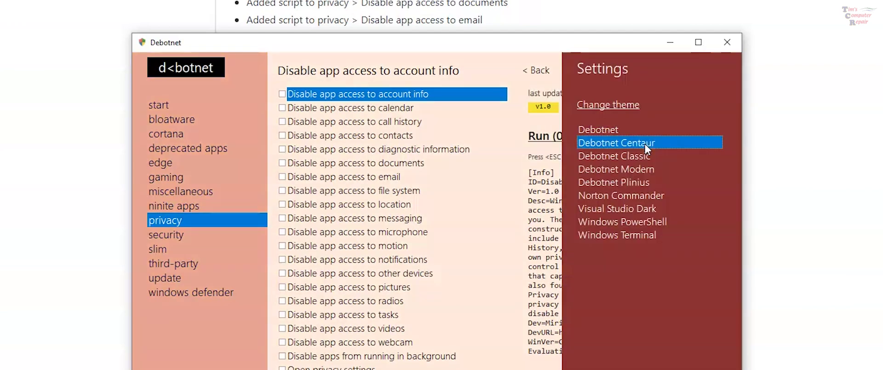
pyautogui.click(603, 170)
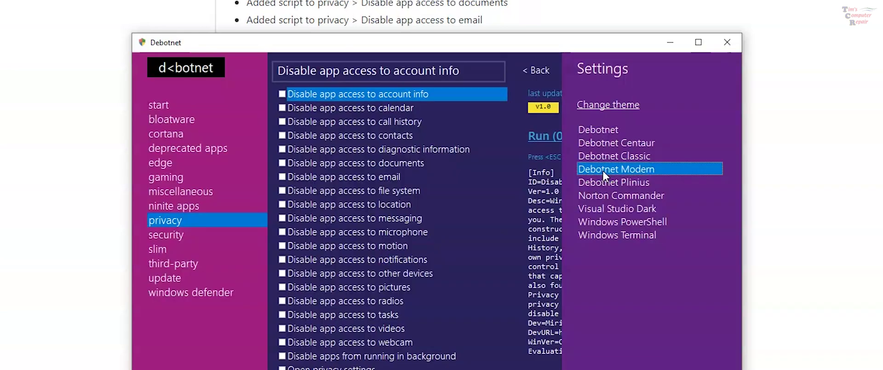
pyautogui.click(604, 183)
pyautogui.click(608, 197)
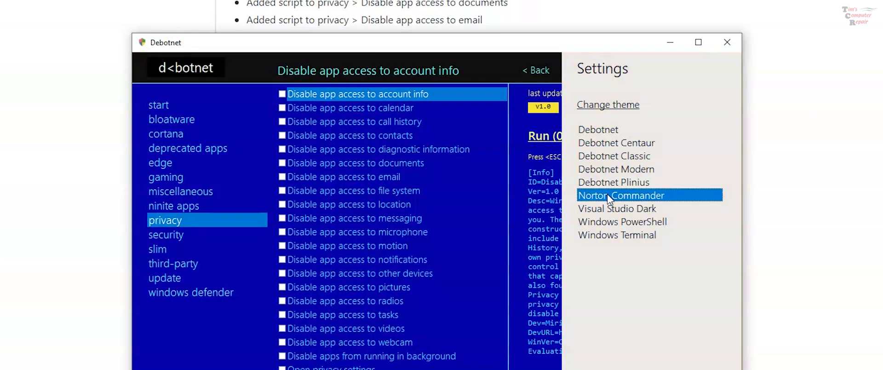
pyautogui.click(609, 210)
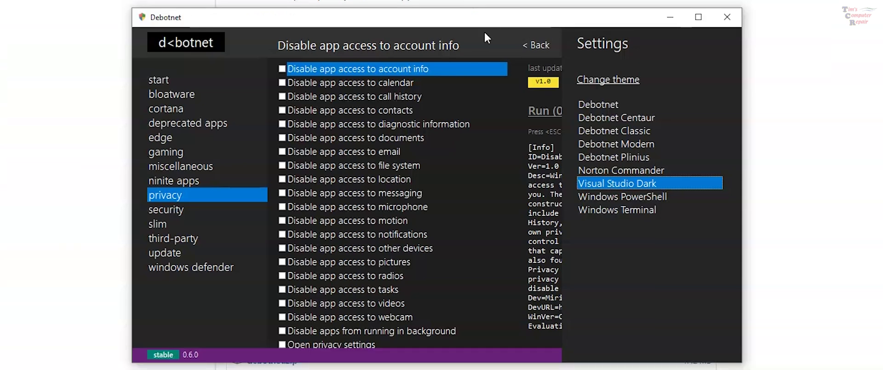
pyautogui.click(487, 29)
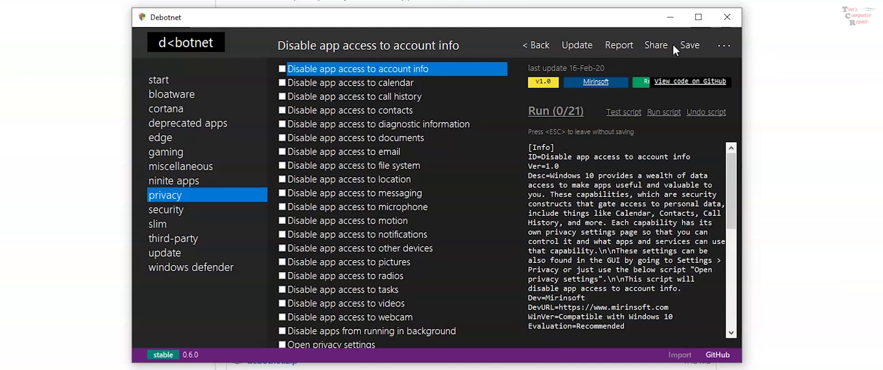
# View the advanced settings ini file, then enable Run always as administrator in Settings
pyautogui.click(721, 46)
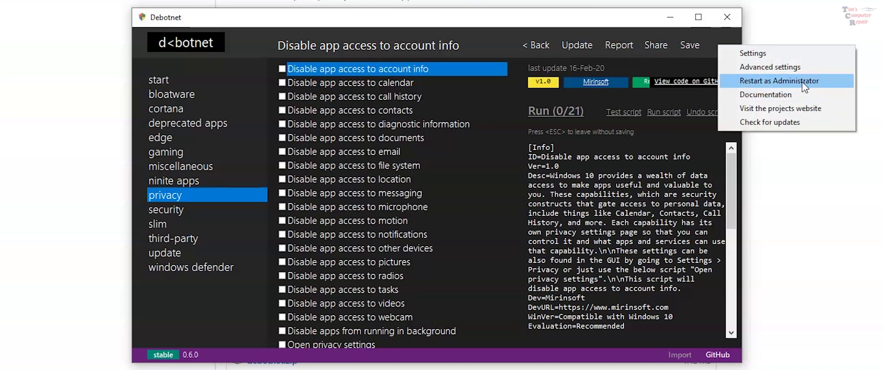
pyautogui.click(791, 69)
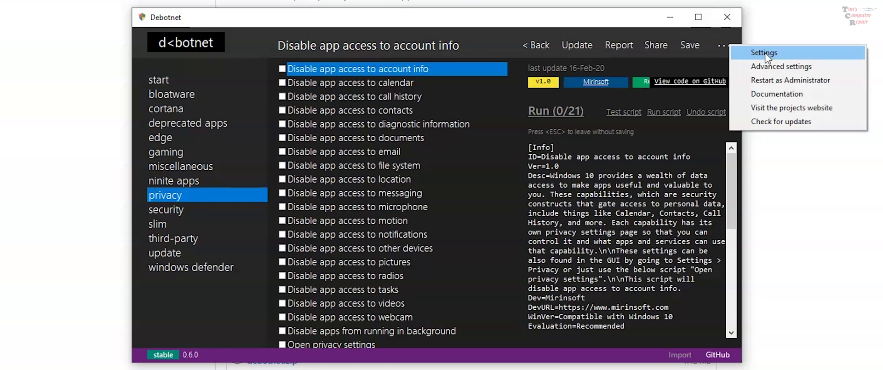
pyautogui.click(754, 53)
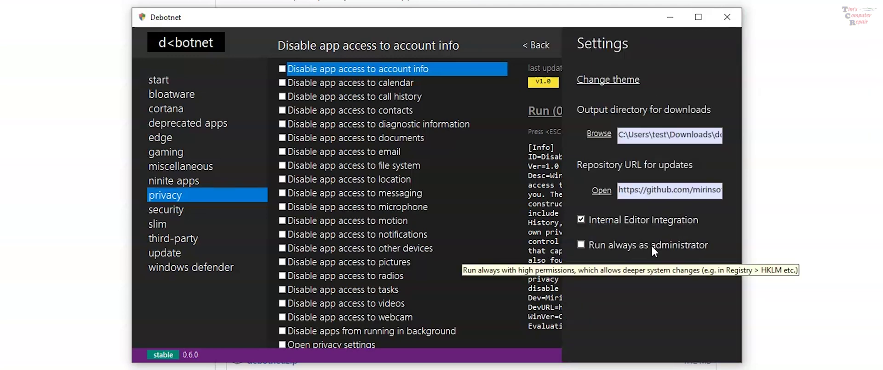
pyautogui.click(582, 245)
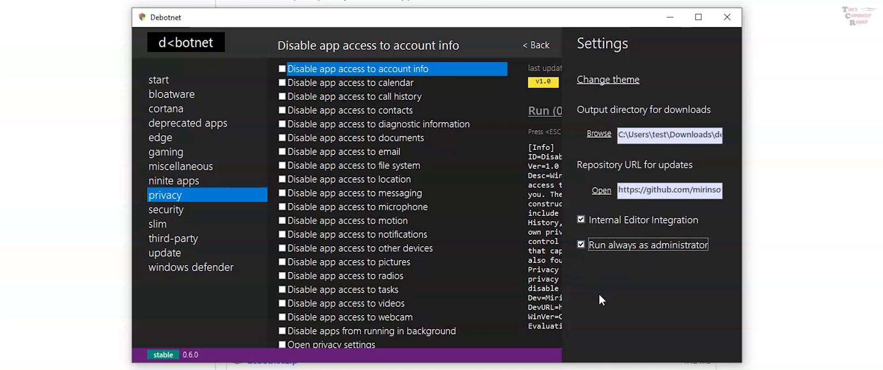
pyautogui.click(500, 41)
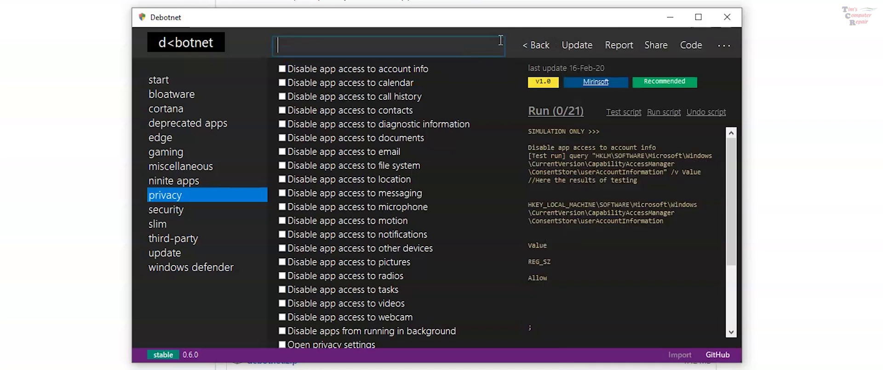
# Dismiss the empty search box and show the start category's 30 scripts
pyautogui.click(500, 41)
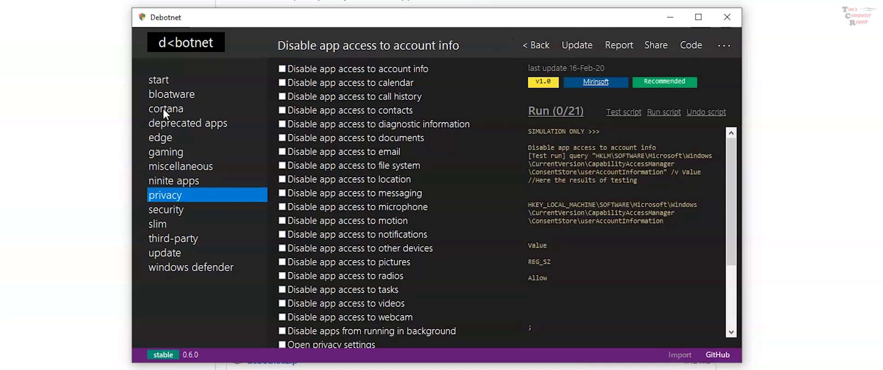
pyautogui.click(160, 83)
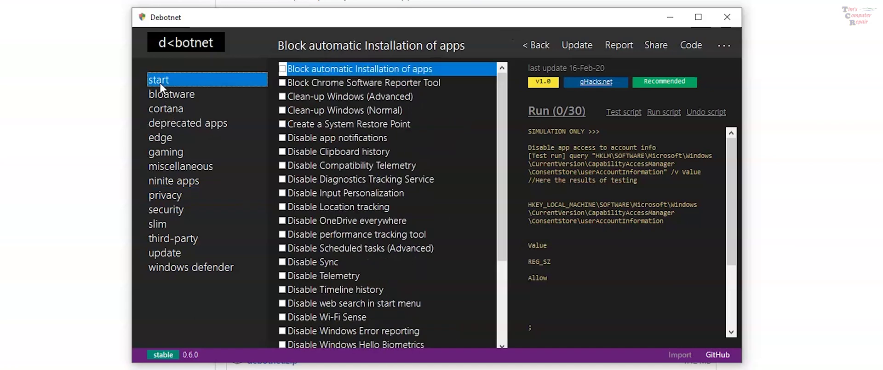